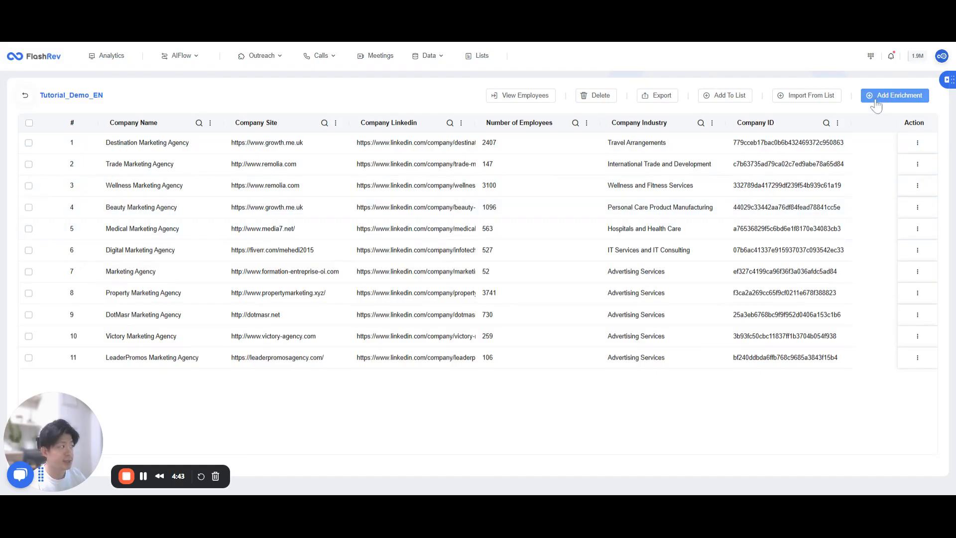
Step: Start a FlashAgent Google Search enrichment for the list with the query "{{ Company Name }} Email Address"
left_click(876, 98)
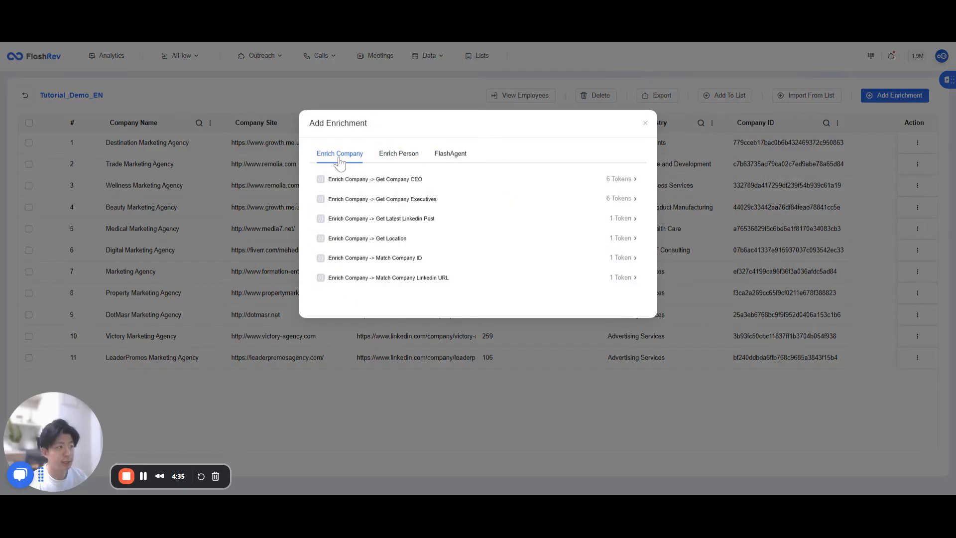
left_click(393, 154)
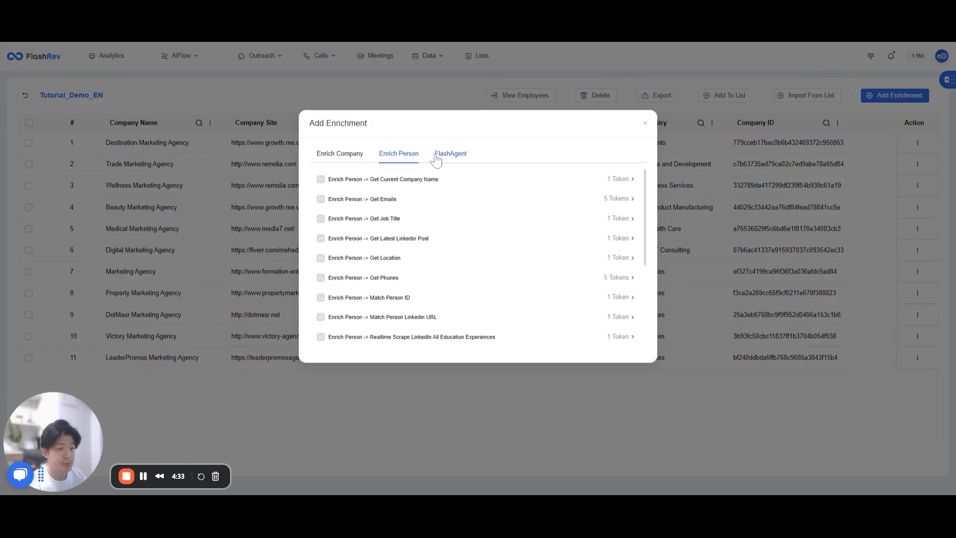
left_click(440, 155)
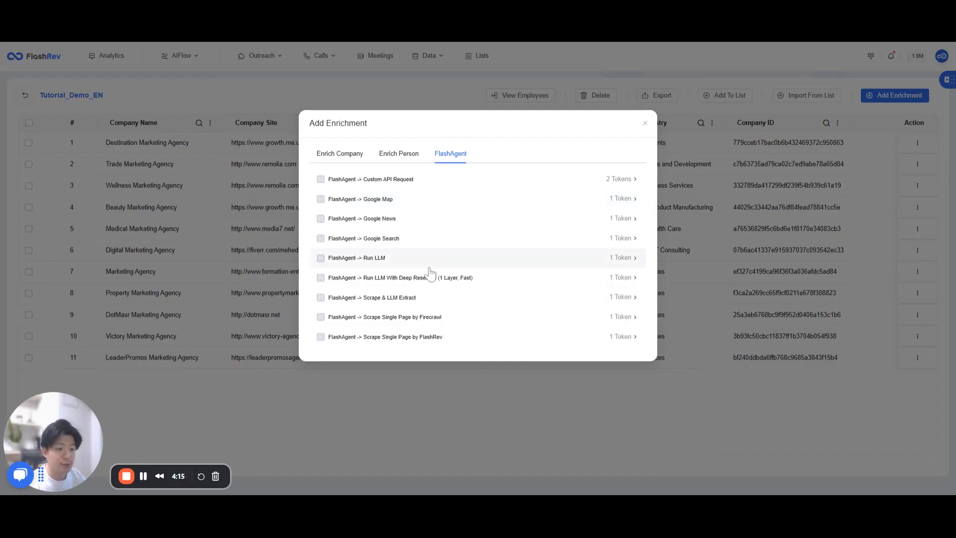
left_click(410, 244)
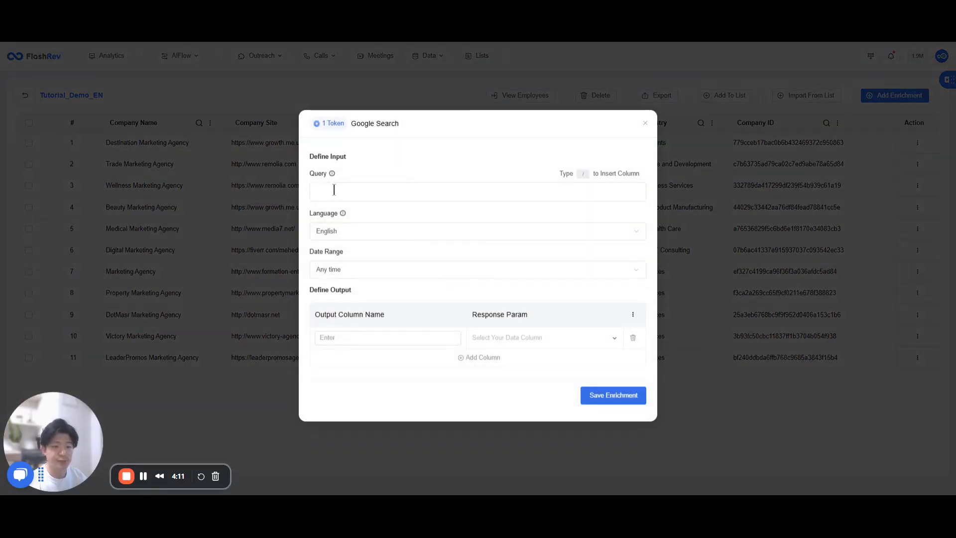
type("/")
left_click(339, 203)
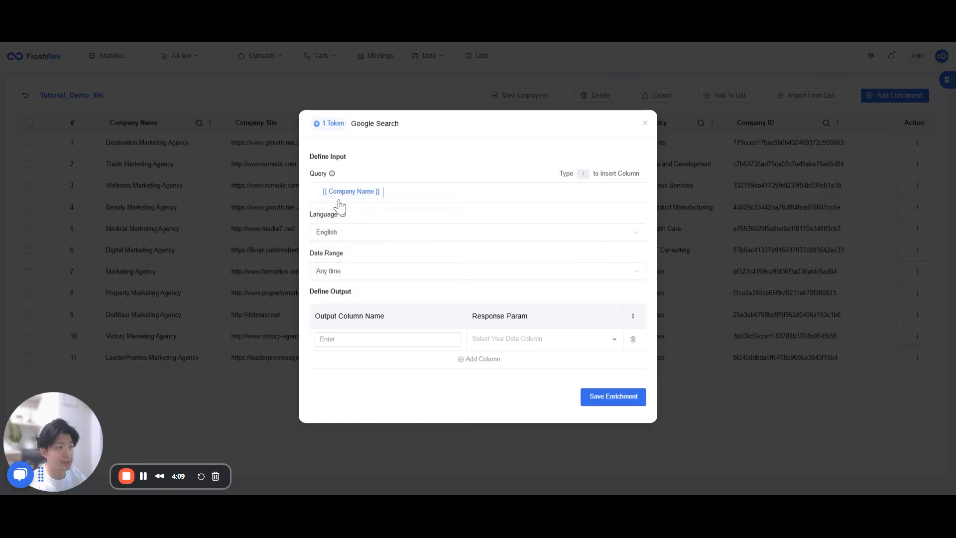
type("Email")
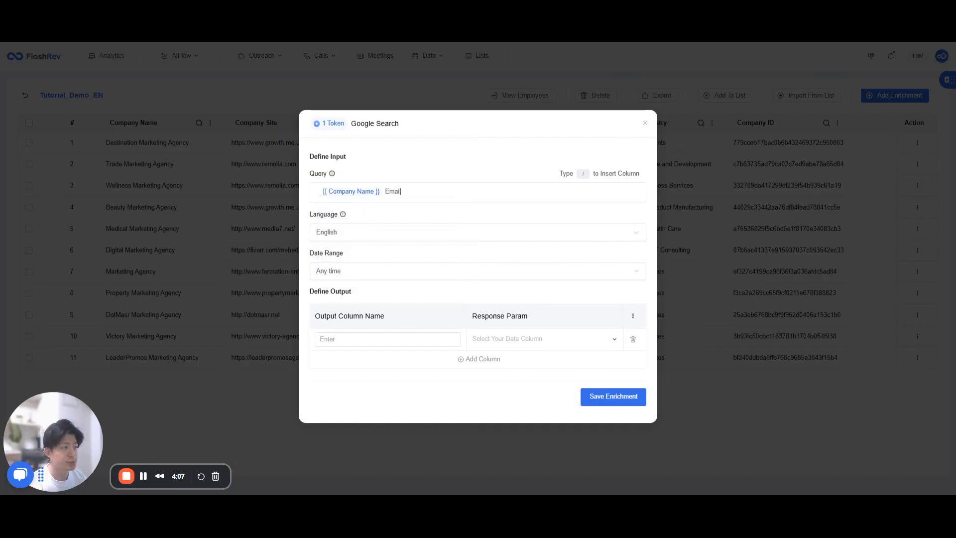
type(" Address")
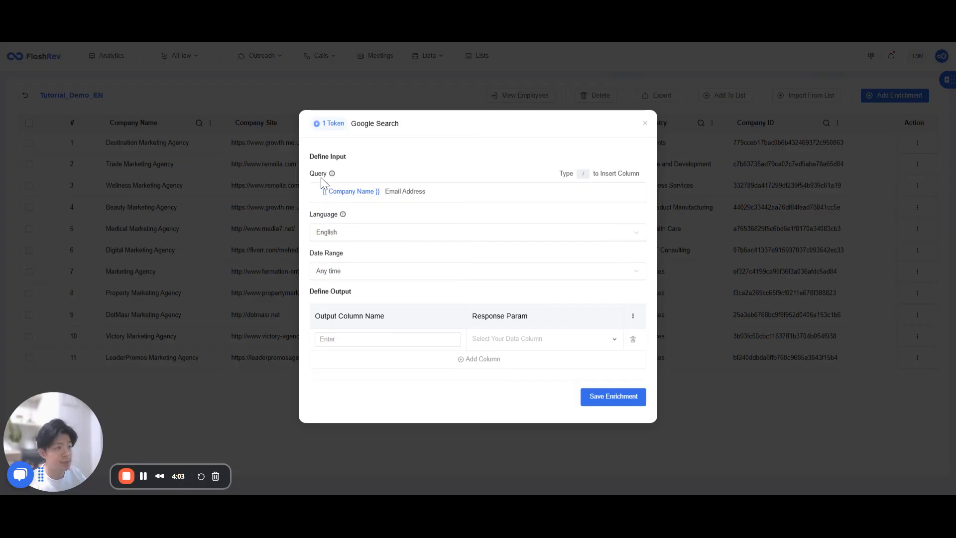
left_click_drag(310, 173, 332, 176)
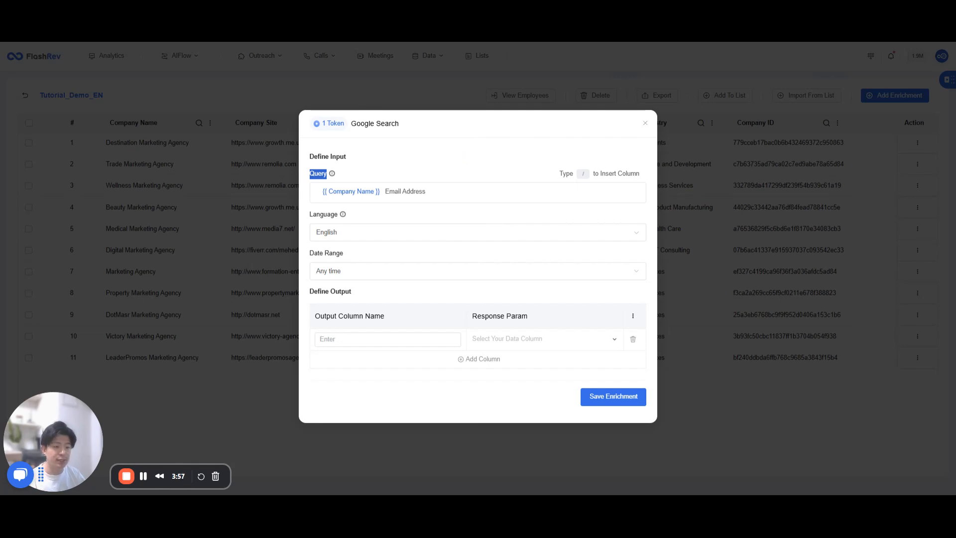
left_click_drag(434, 190, 303, 196)
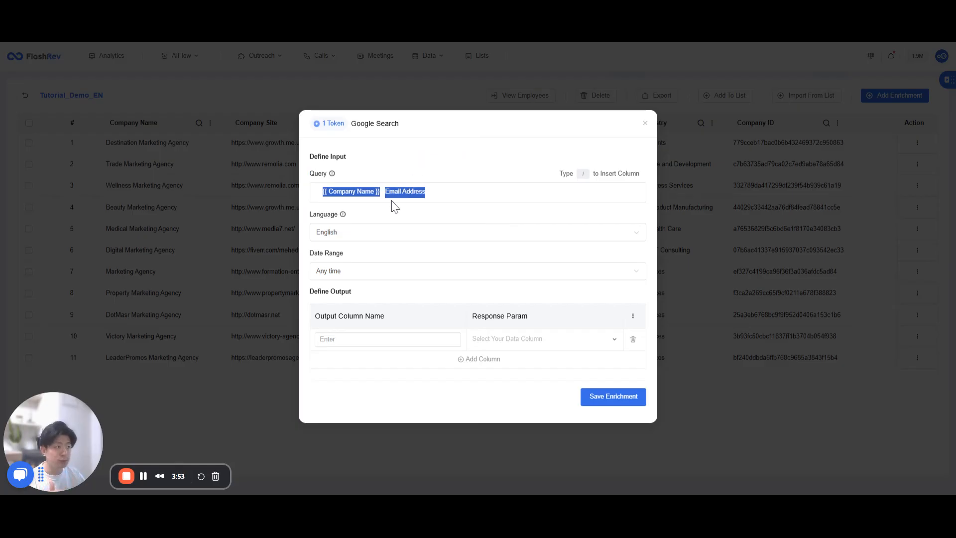
left_click(409, 195)
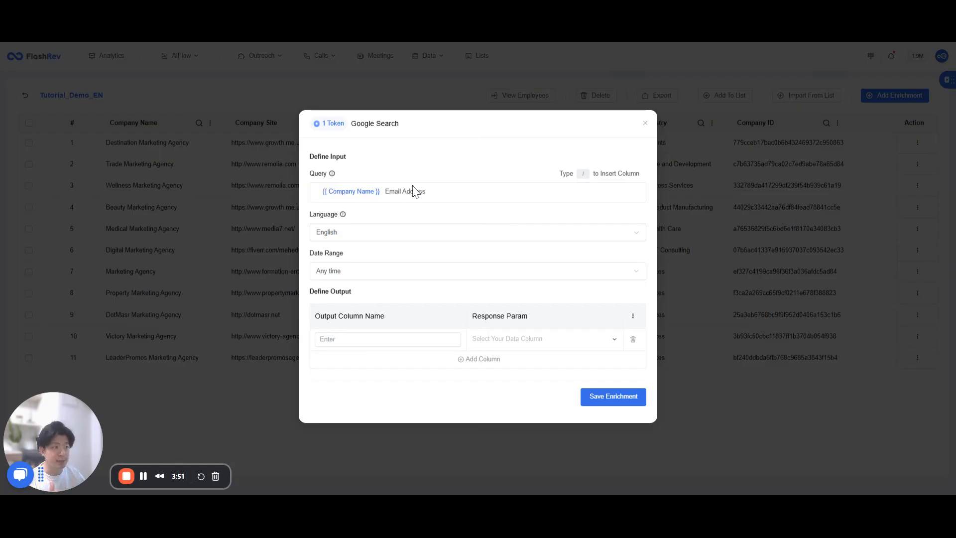
Step: Output all content of the search to a column named "Google Search_Email" and save the enrichment
left_click(347, 339)
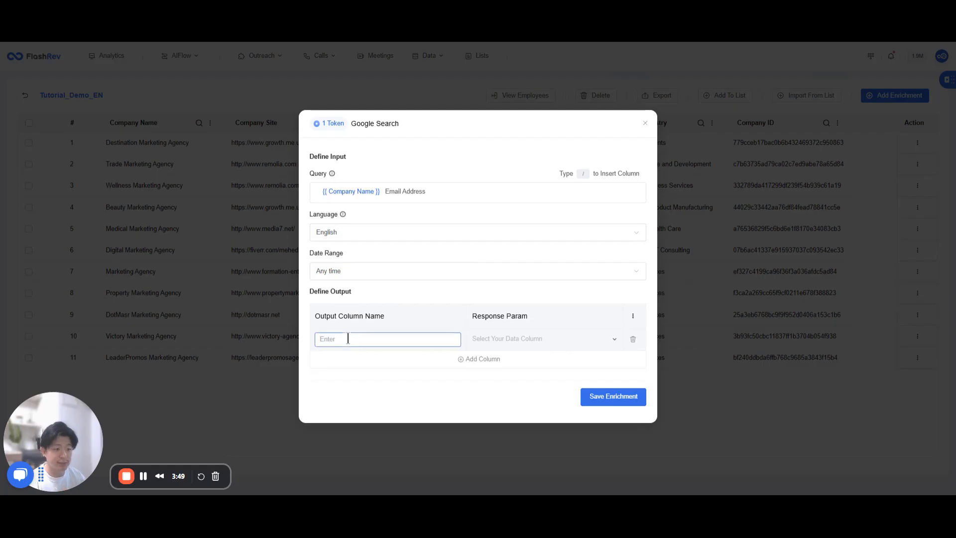
type("Googl")
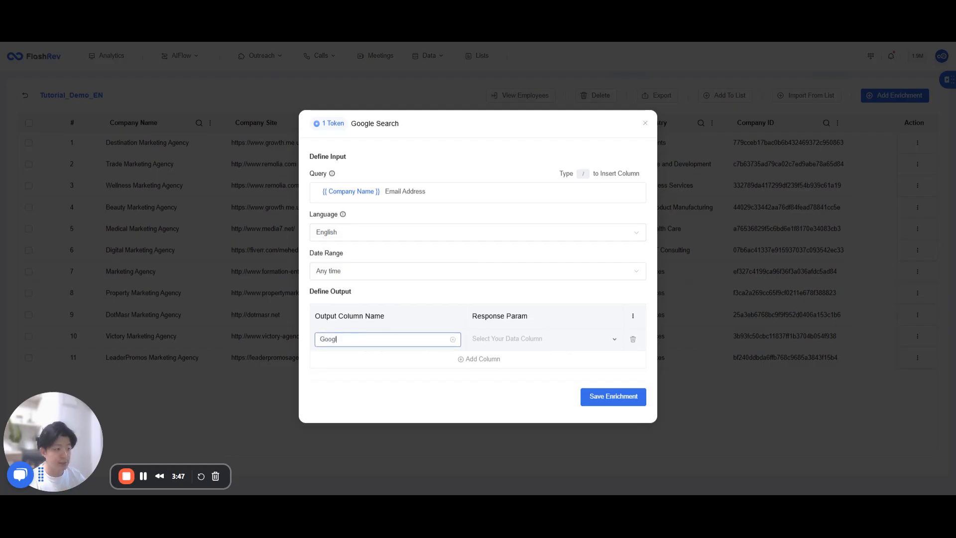
type("e Search_Email")
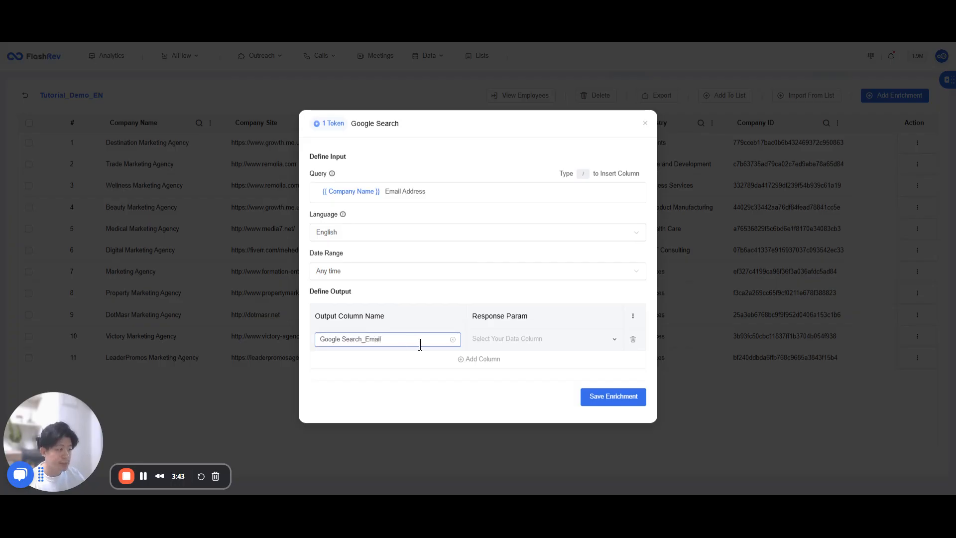
left_click(484, 346)
left_click(488, 340)
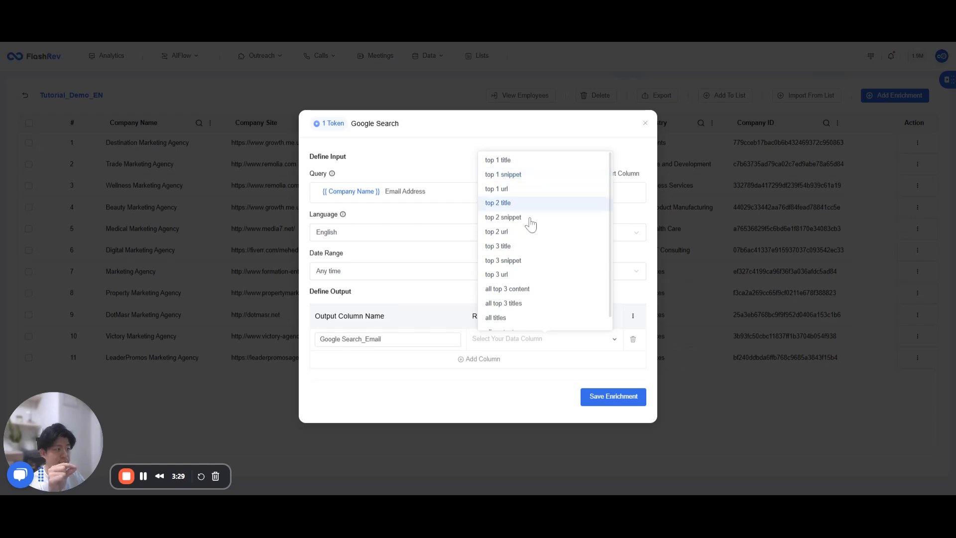
scroll(523, 264, "down", 1)
left_click(498, 322)
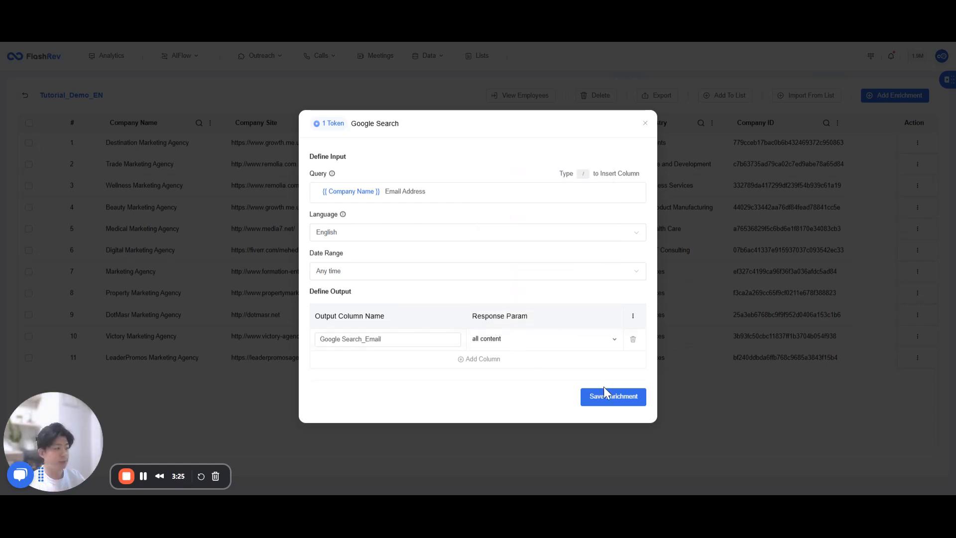
left_click(613, 397)
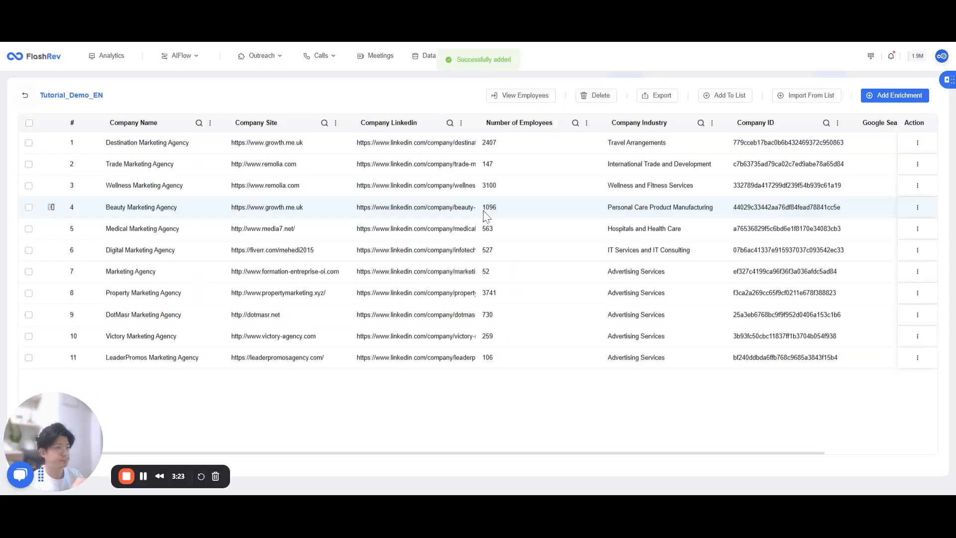
Step: Run the Google Search_Email enrichment on all companies in the list
scroll(423, 213, "right", 3)
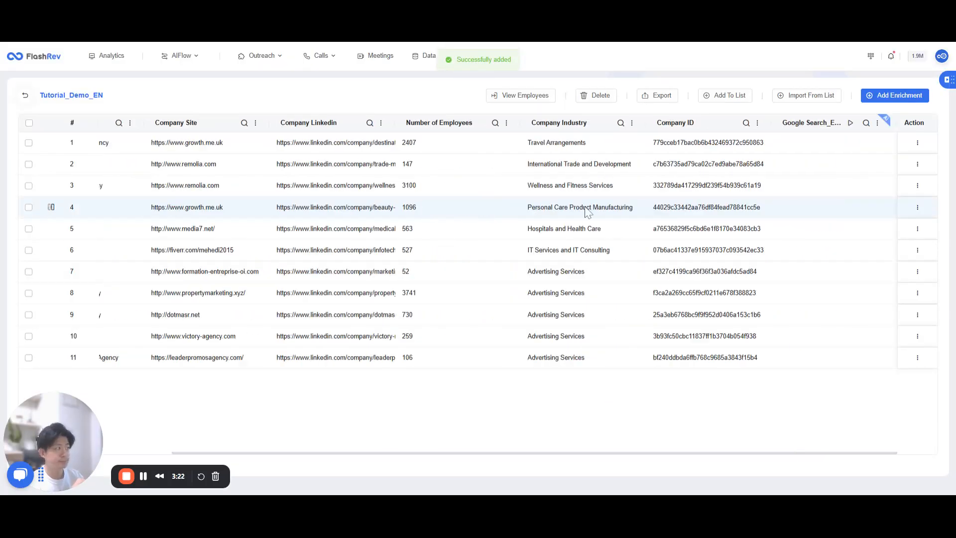
left_click(29, 122)
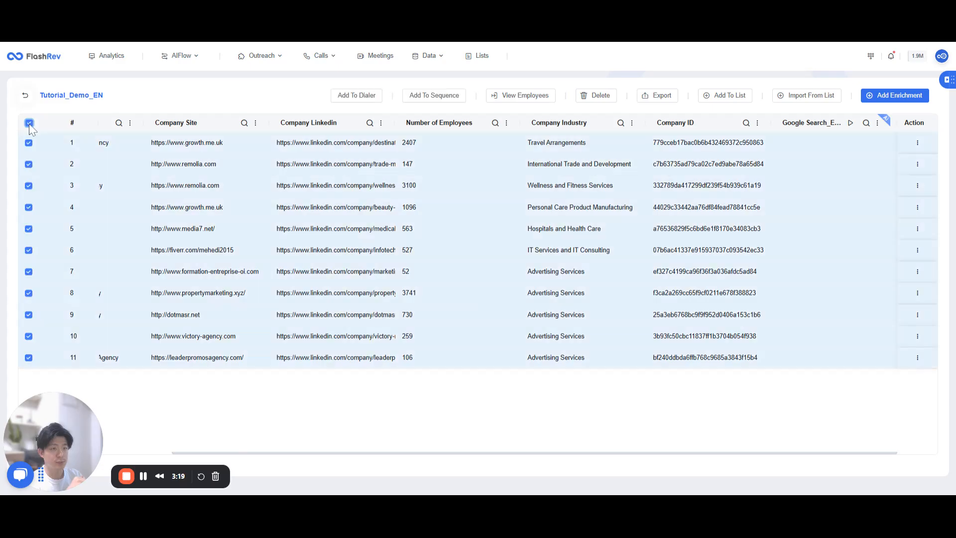
left_click(850, 122)
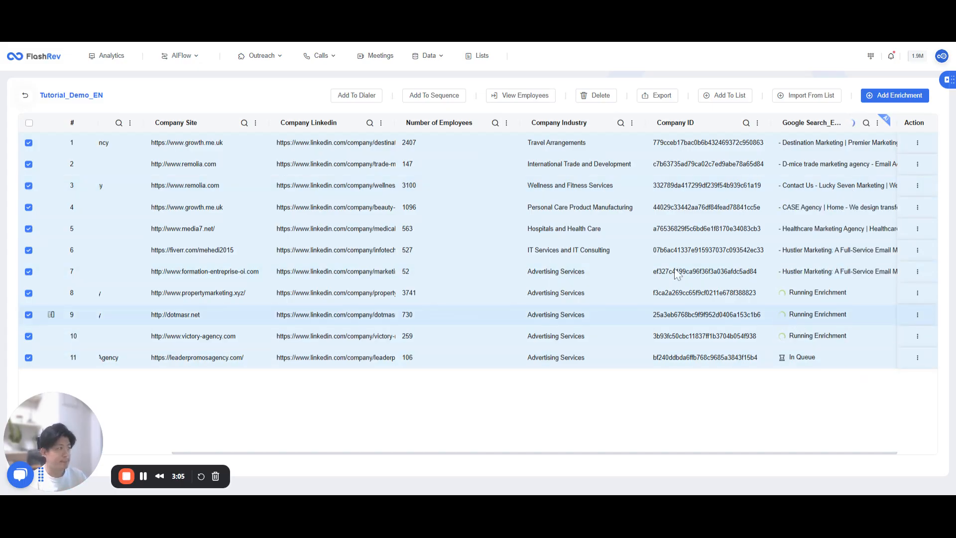
left_click(893, 97)
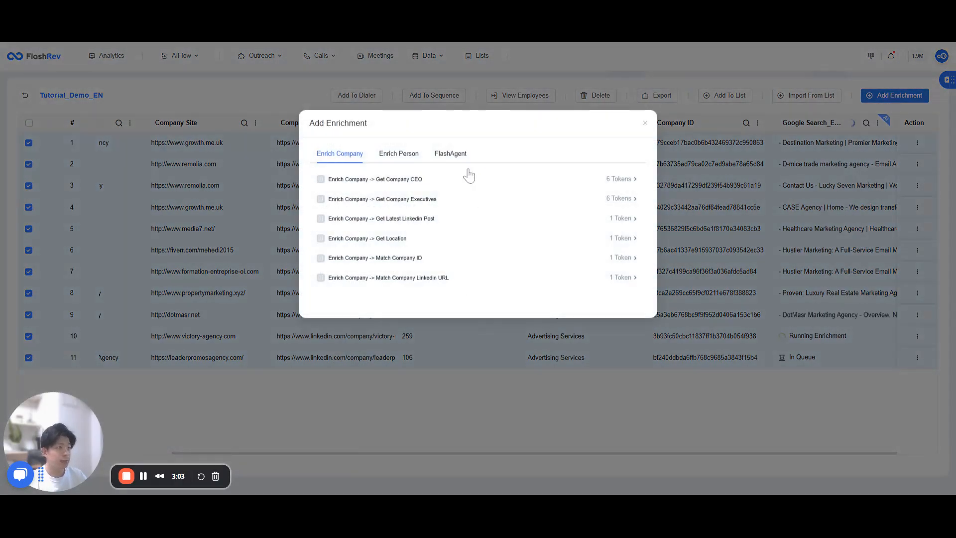
left_click(453, 154)
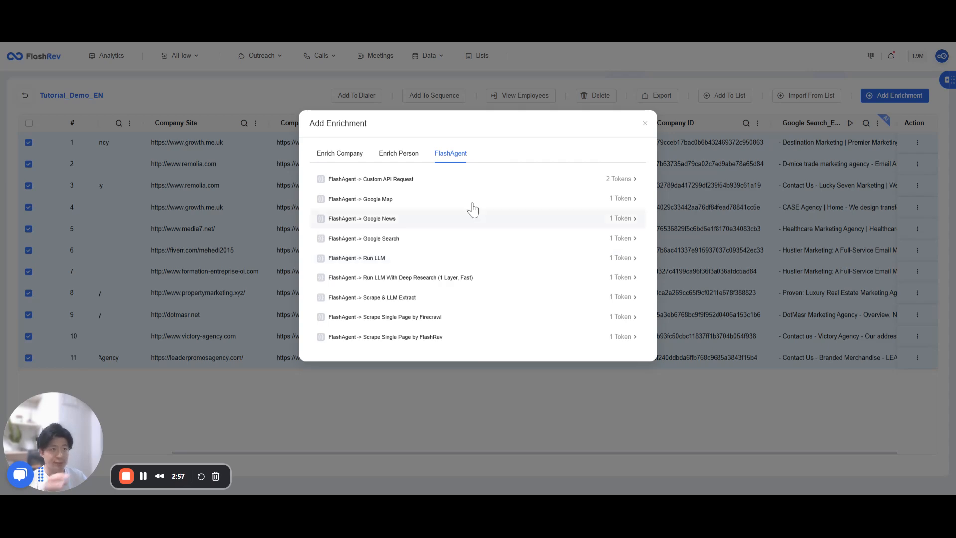
left_click(644, 123)
scroll(240, 184, "left", 2)
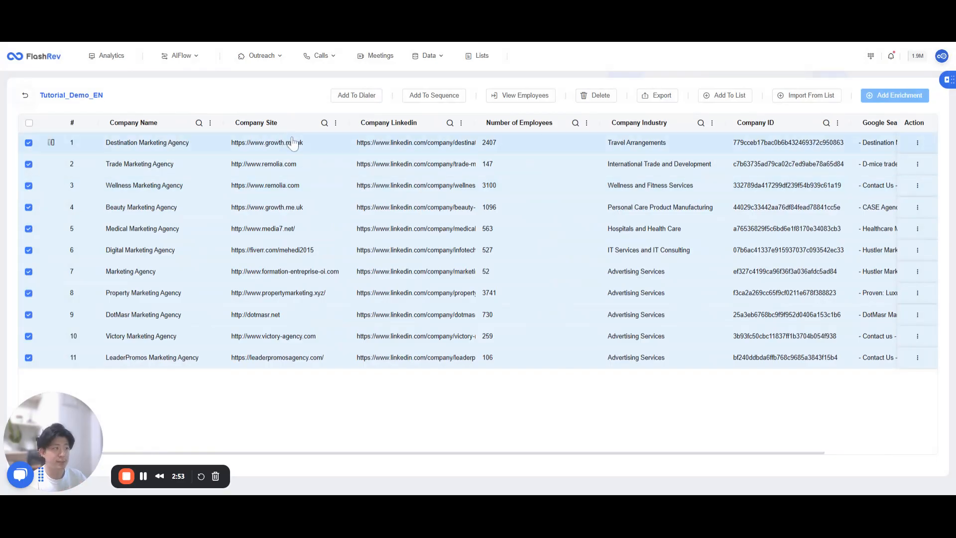
scroll(501, 194, "right", 2)
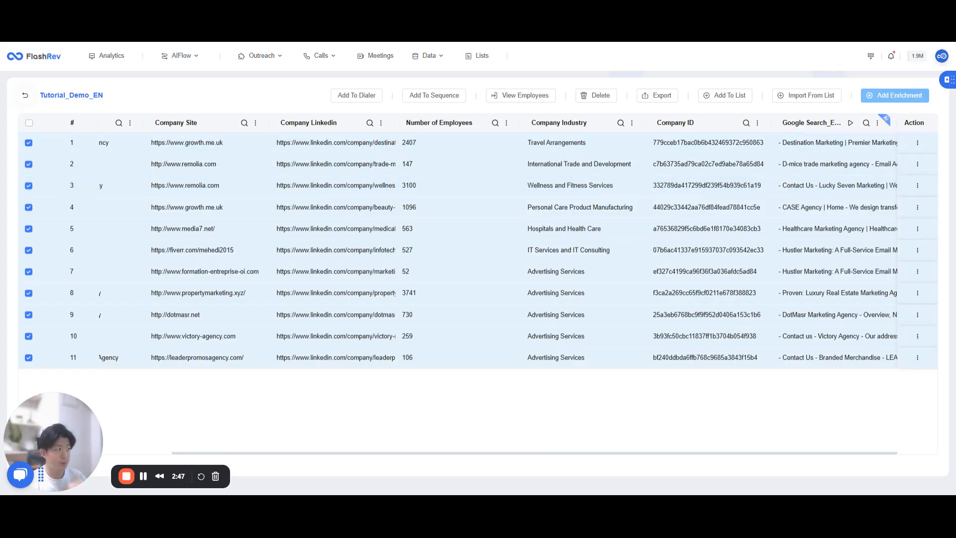
Step: Start a FlashAgent Run LLM enrichment with the prompt "Extract a valid email address for {{ Company Name }}."
left_click(894, 95)
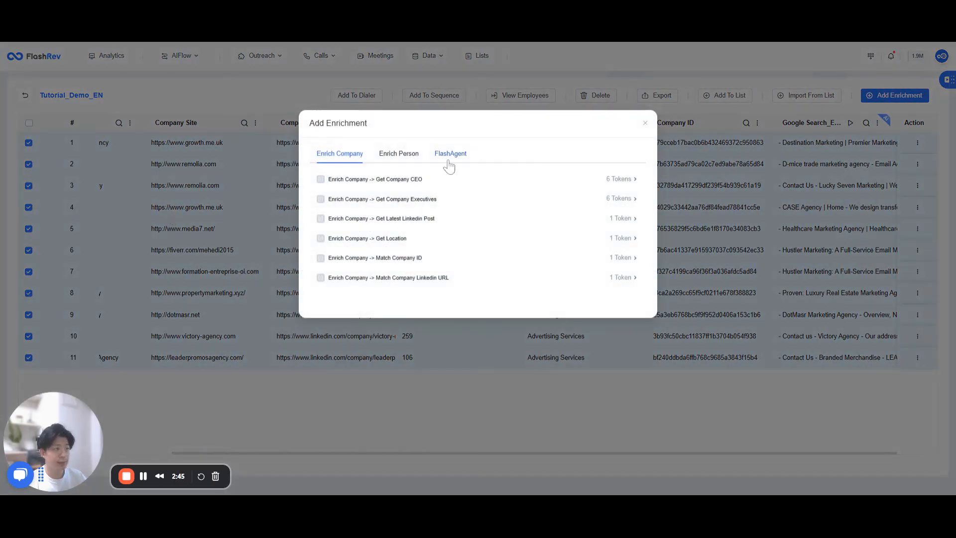
left_click(441, 158)
left_click(416, 257)
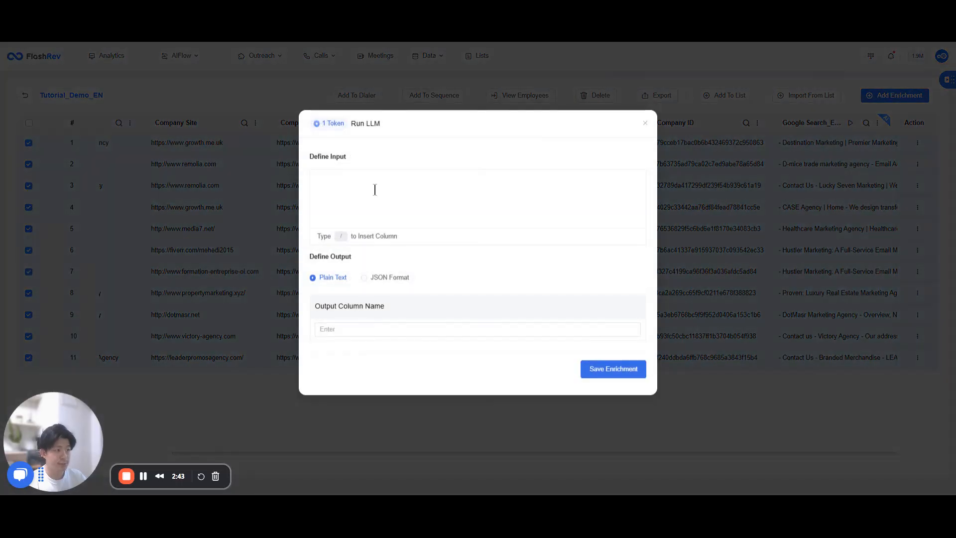
type("Ed")
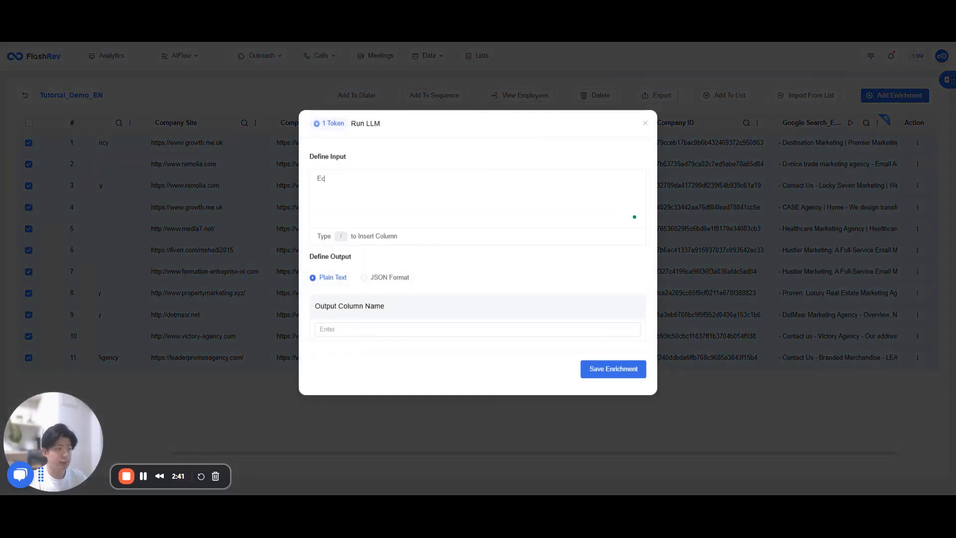
type("tract")
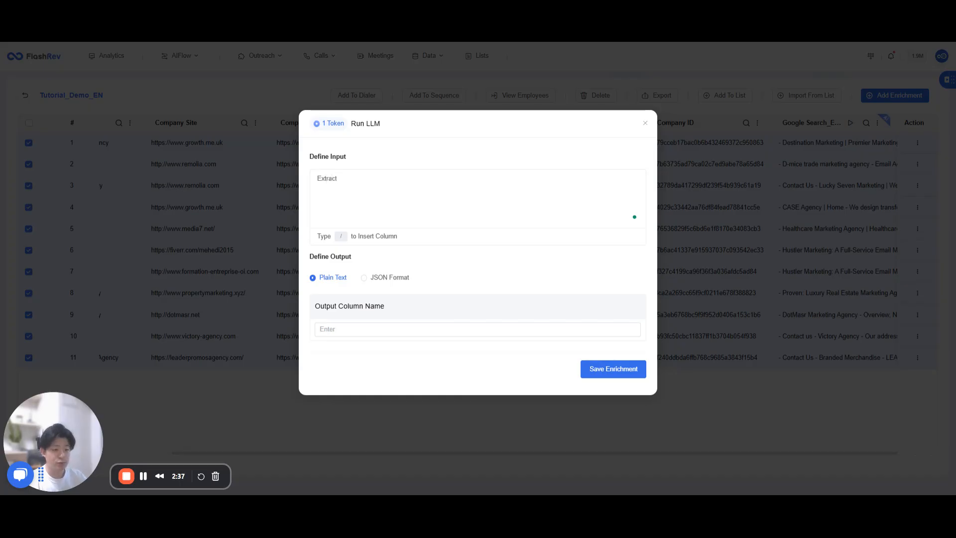
type(" a ")
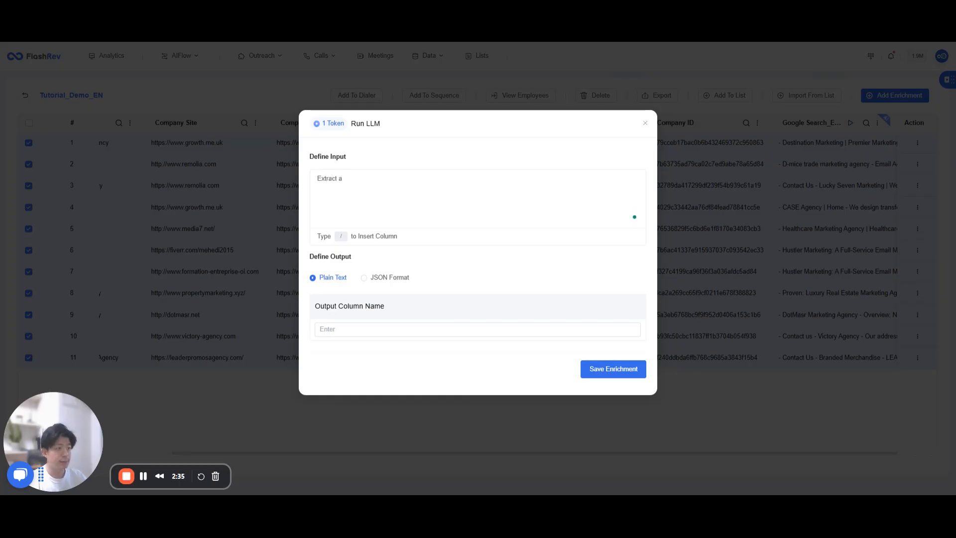
type("valid email address for /")
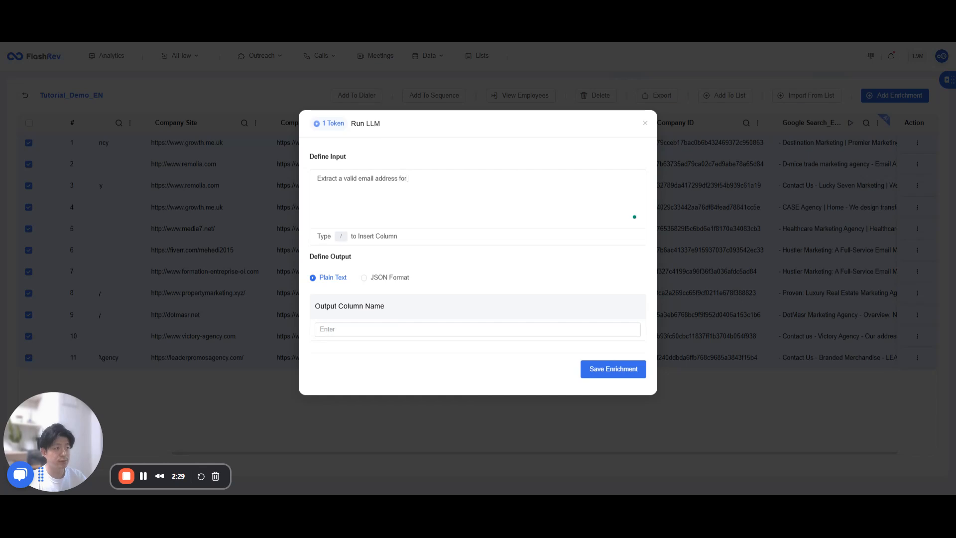
left_click(456, 190)
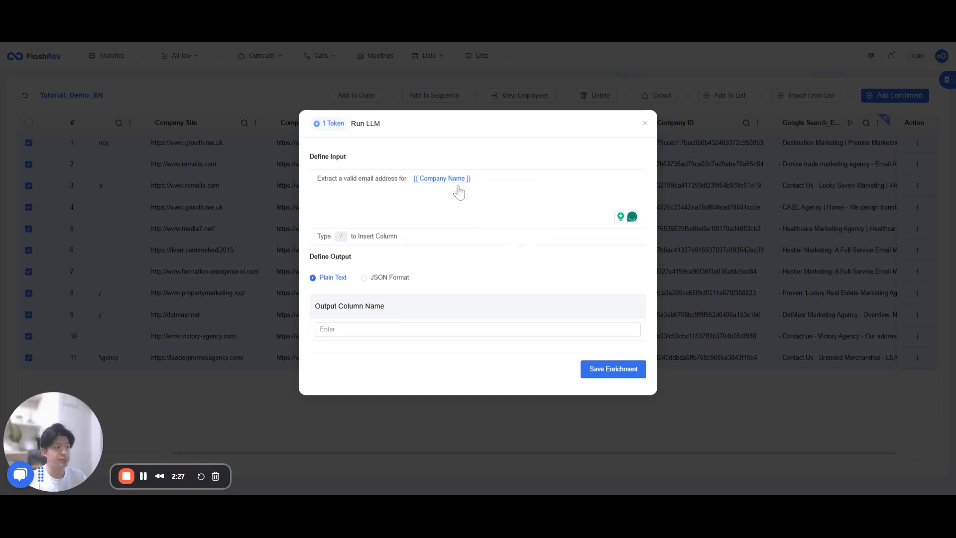
type(".")
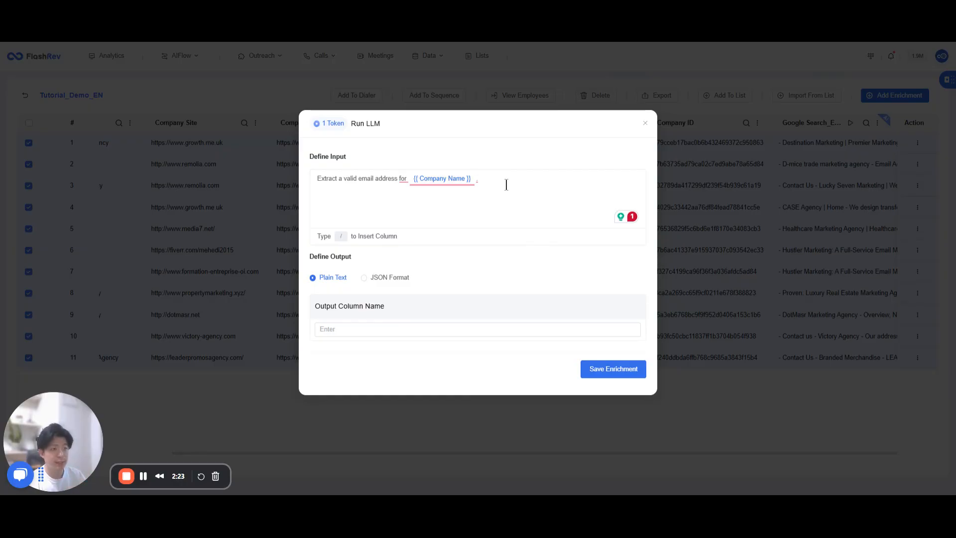
Step: Save the LLM enrichment with JSON Format output to a column named "Email", and run it on the selected companies
left_click(390, 279)
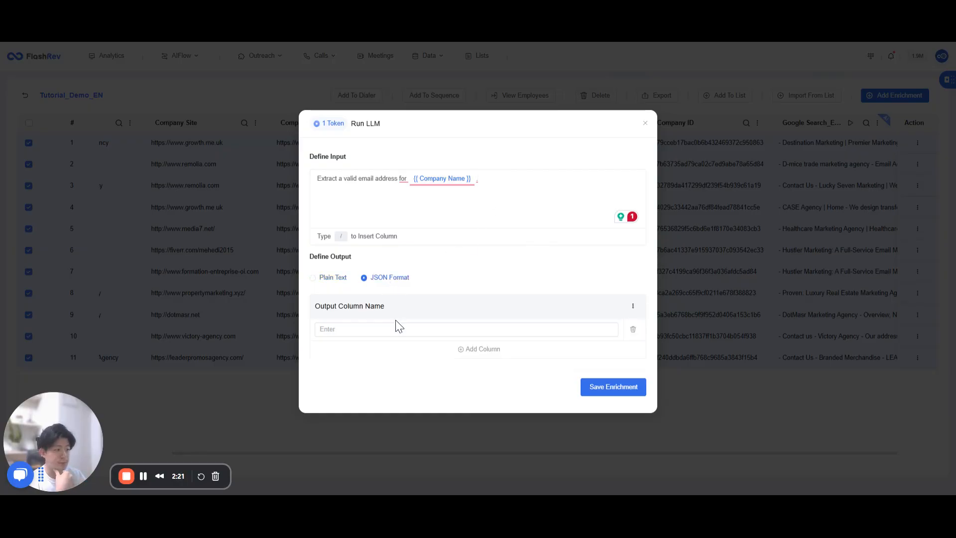
left_click(395, 327)
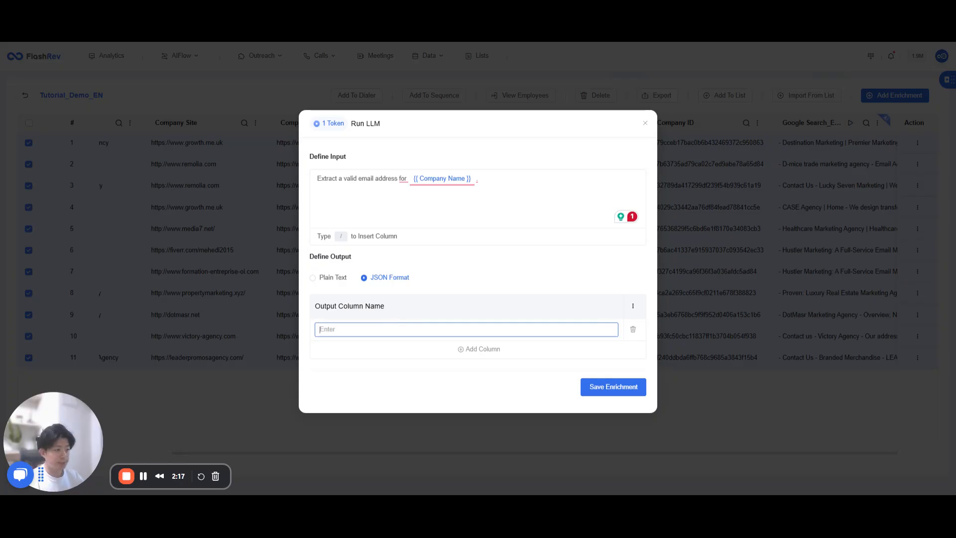
type("Email")
left_click(594, 386)
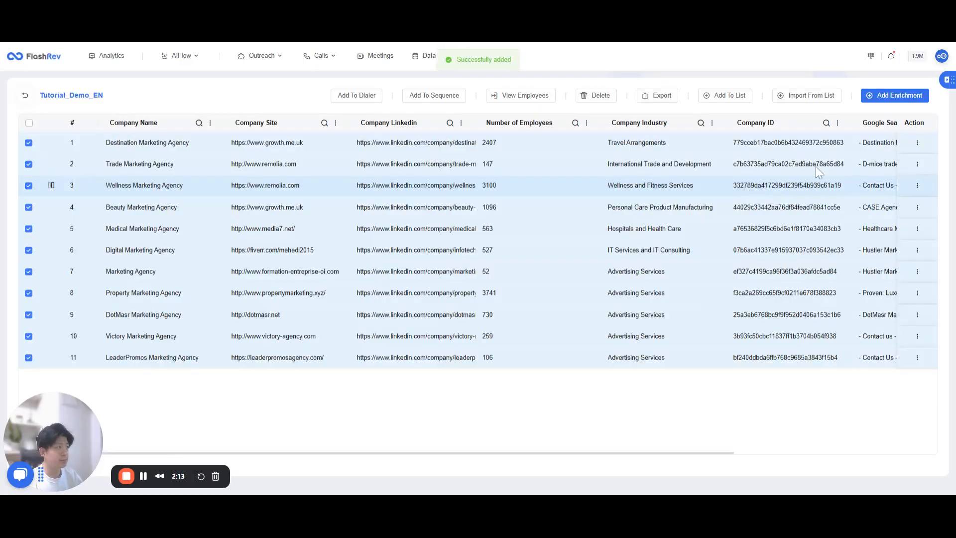
scroll(819, 164, "right", 4)
left_click(850, 124)
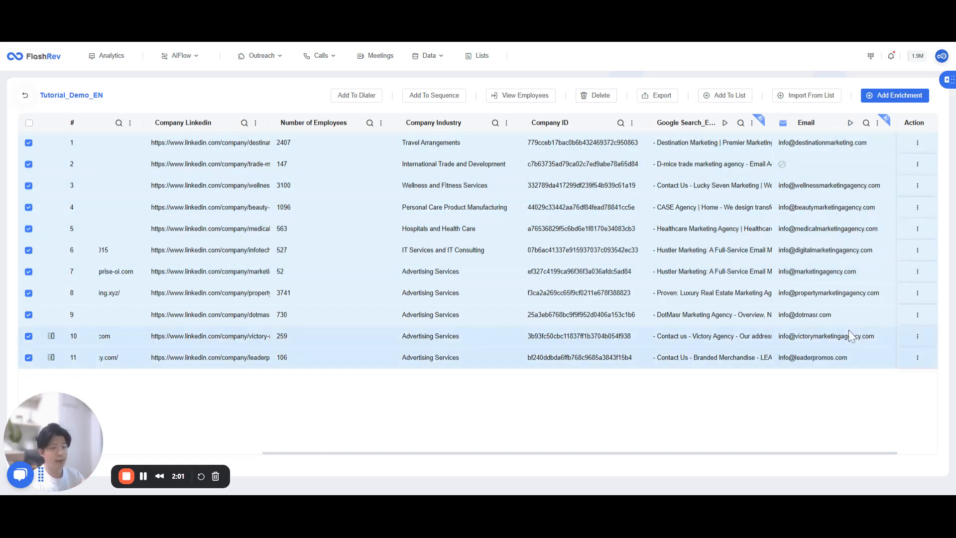
Step: Open the FlashAgent options for adding another enrichment to the list
left_click(891, 95)
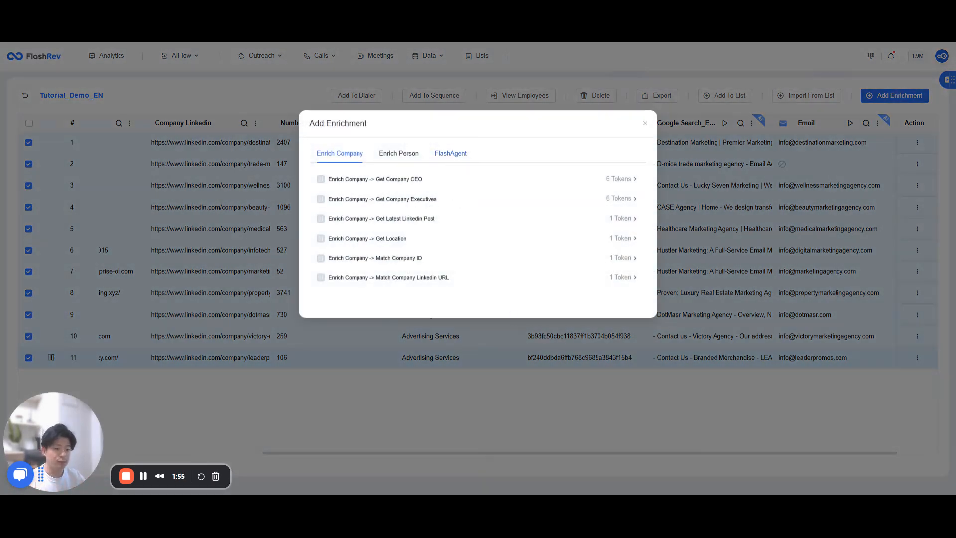
left_click(451, 154)
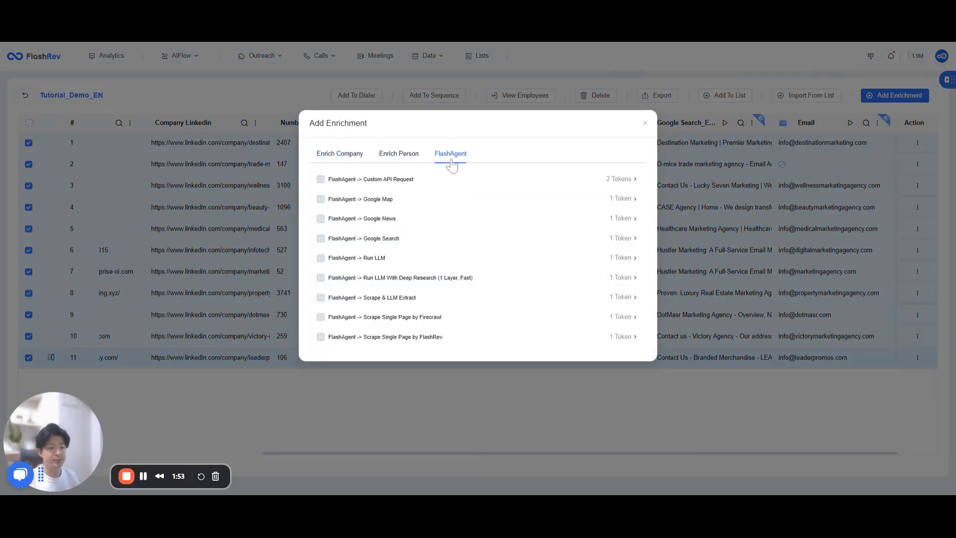